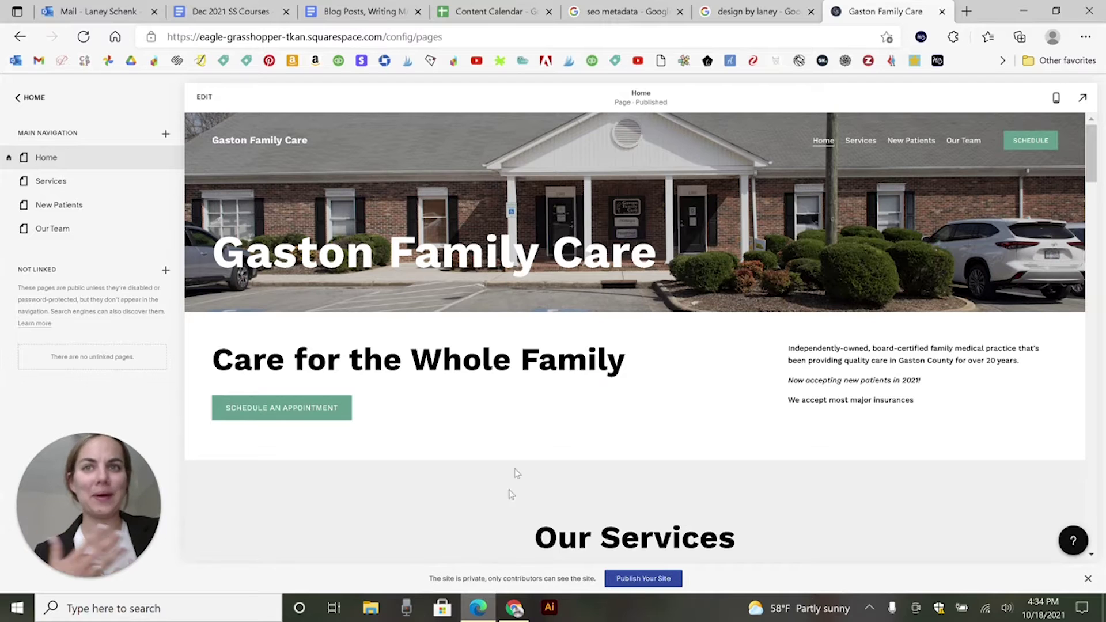
- Bring up the Google results for 'design by laney' and highlight the top result's description snippet
click(767, 4)
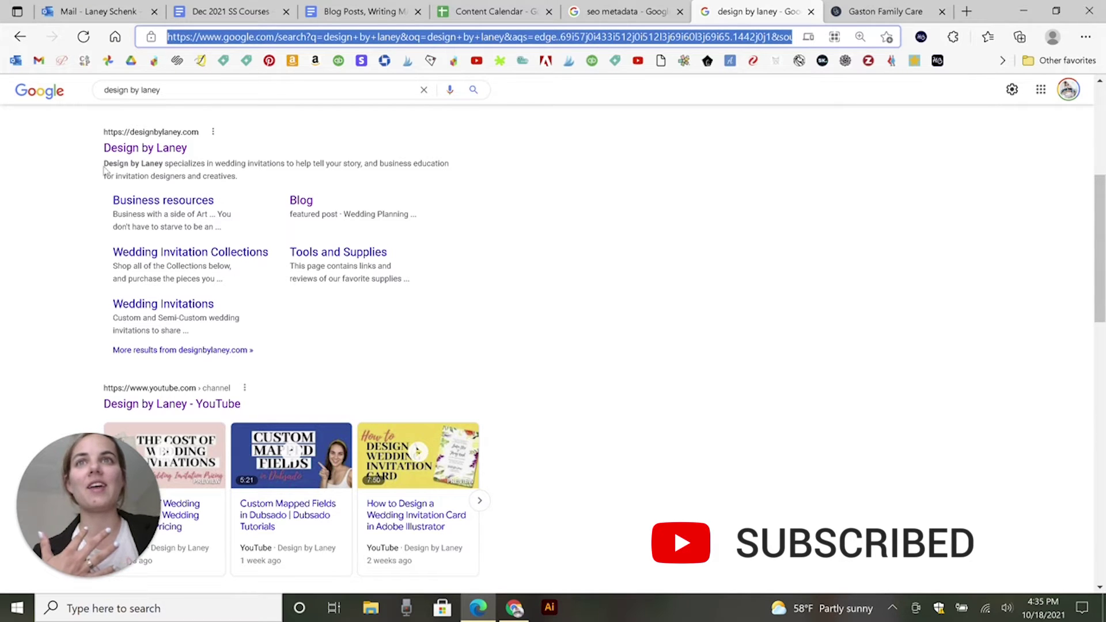
drag(103, 164, 247, 180)
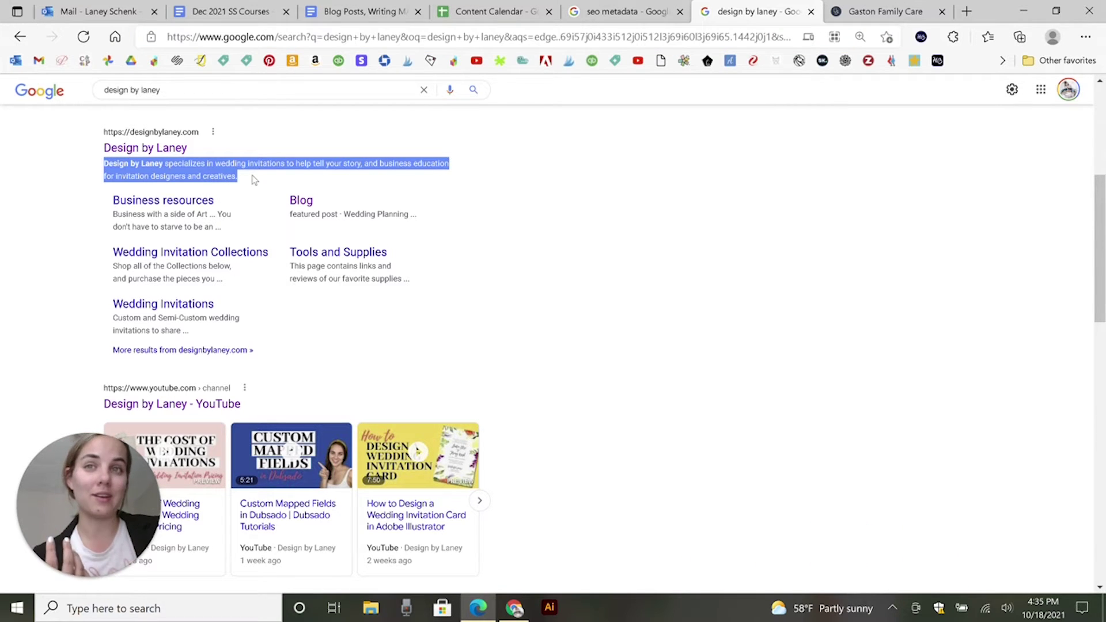
click(252, 181)
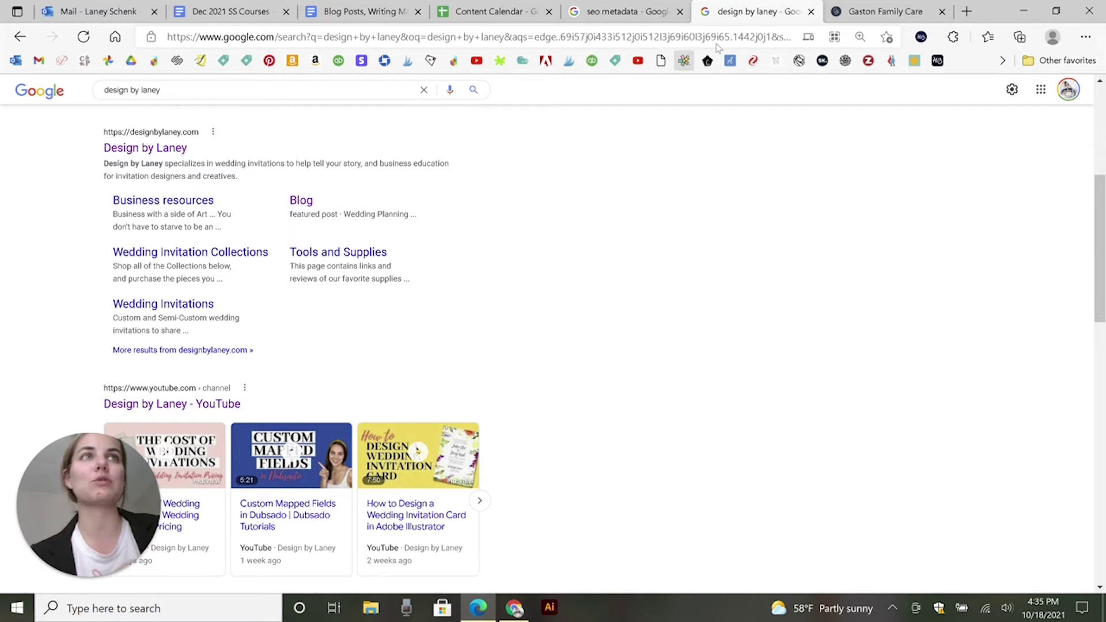
- Shorten the Services page SEO title from 'Services 1' to 'Services' in its page settings
click(865, 11)
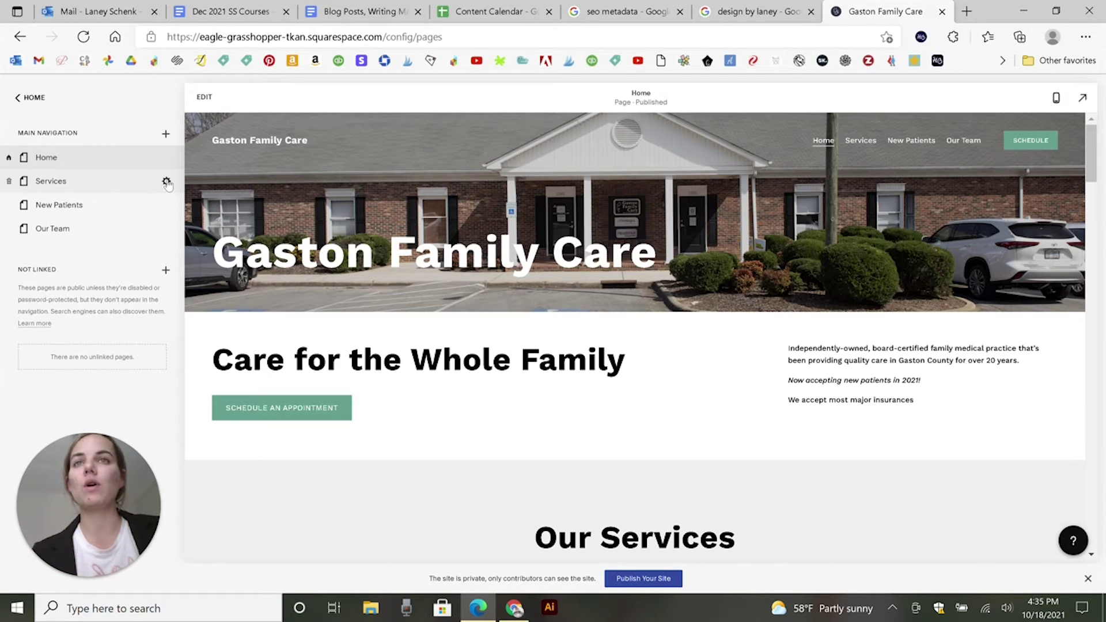
click(167, 182)
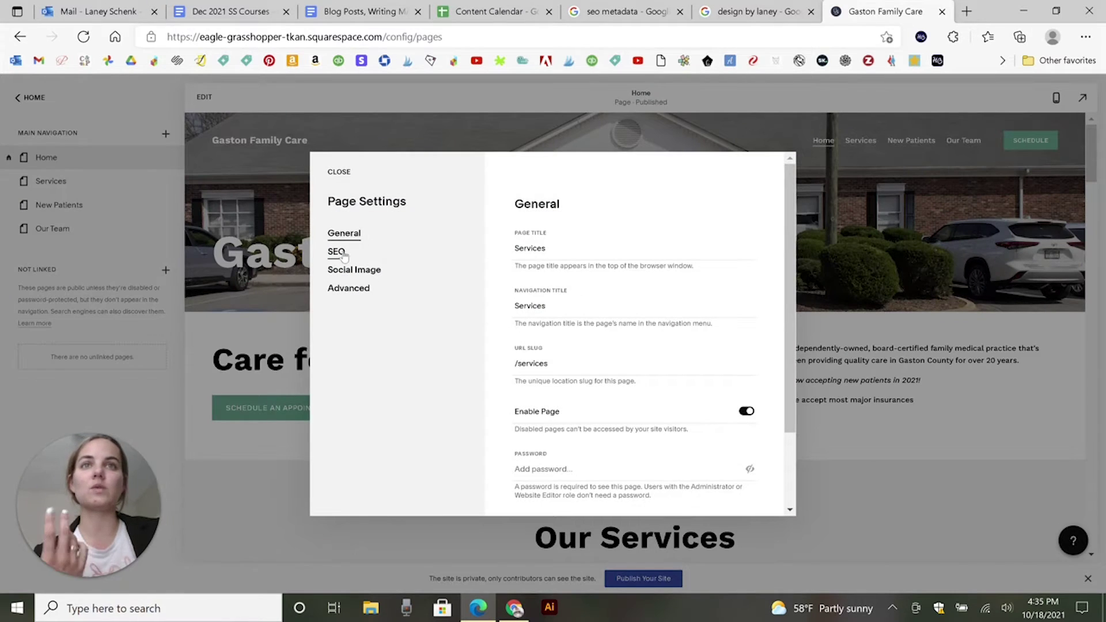
click(340, 254)
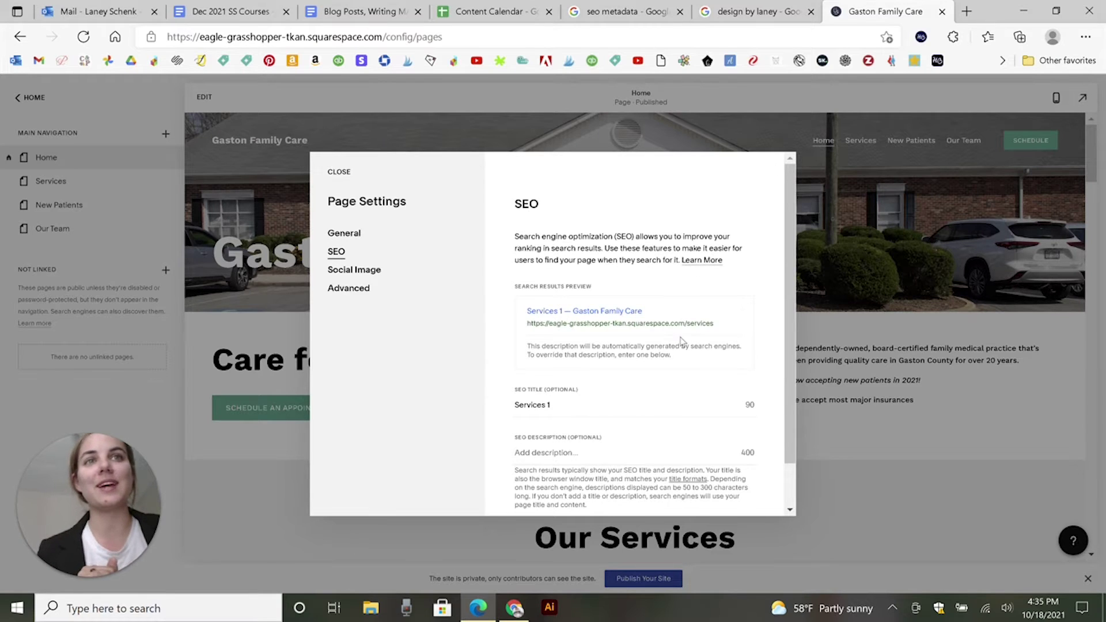
scroll(692, 322, down, 1)
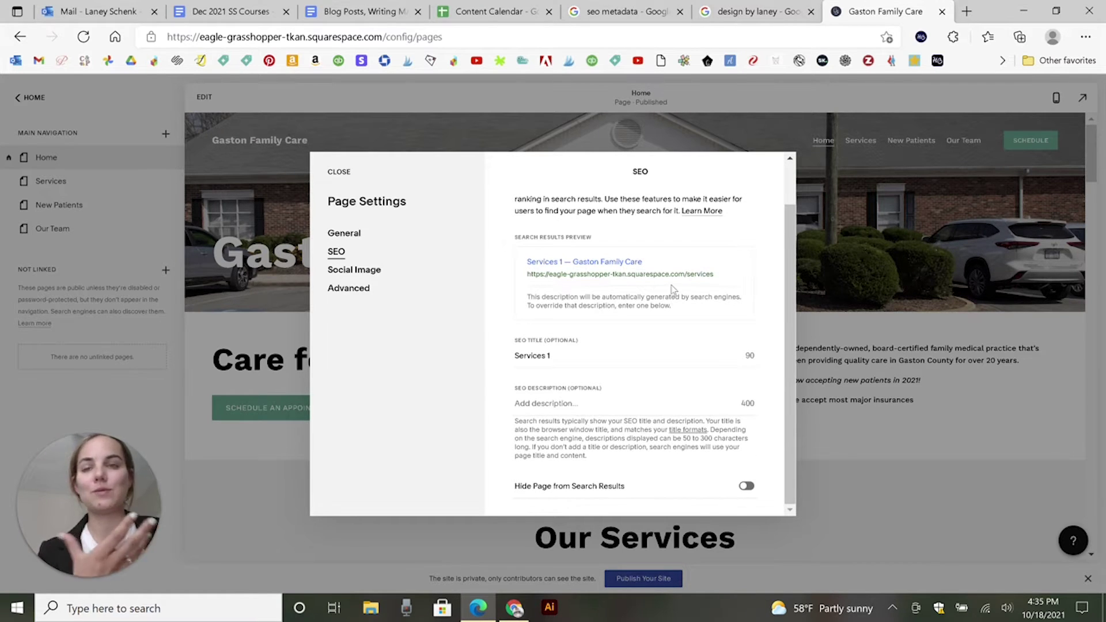
click(613, 367)
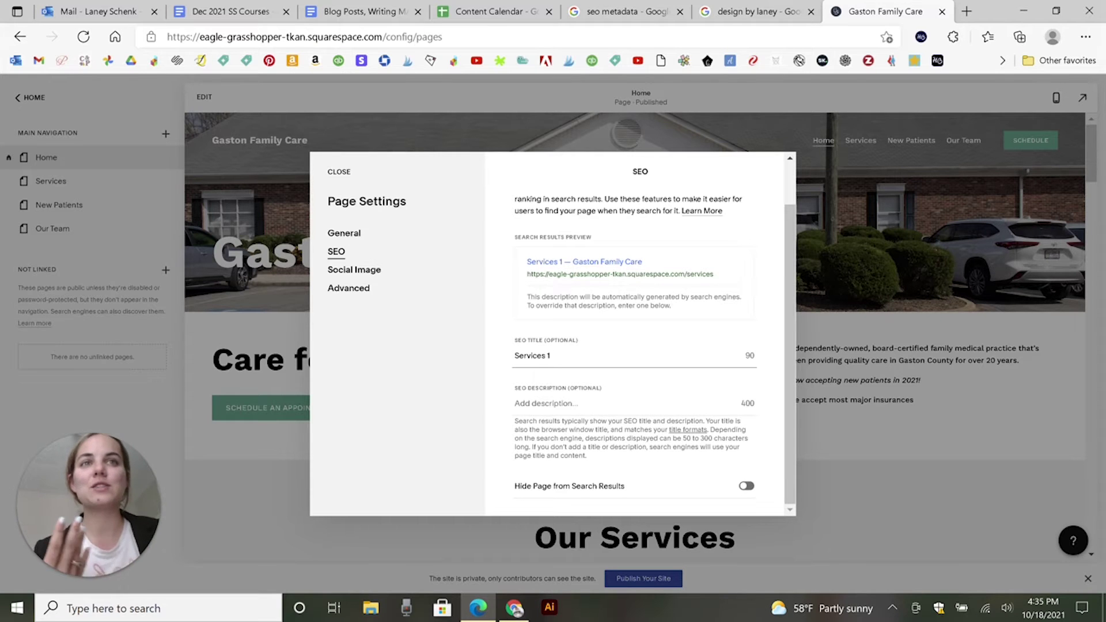
key(BackSpace)
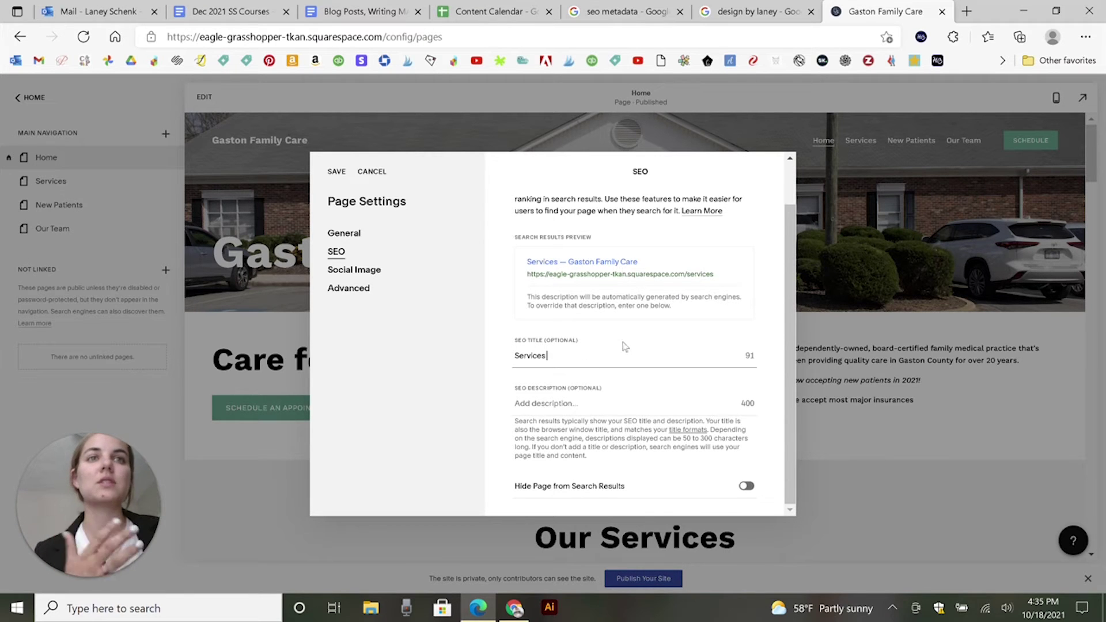
click(573, 405)
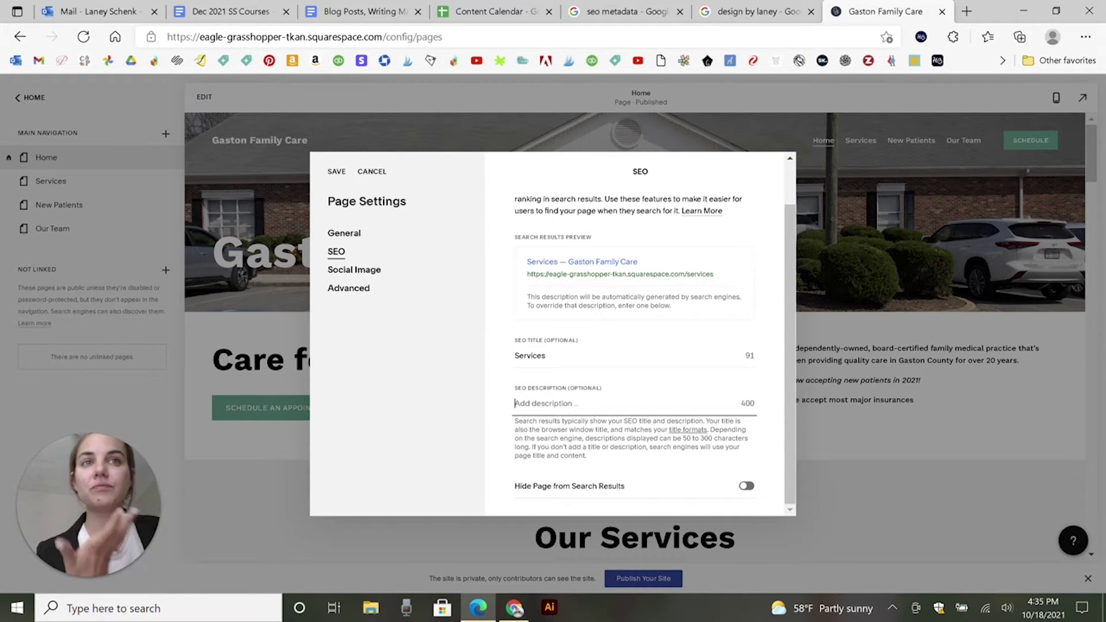
- Highlight the Blog and top-result description snippets for designbylaney.com, then return to Squarespace
click(764, 10)
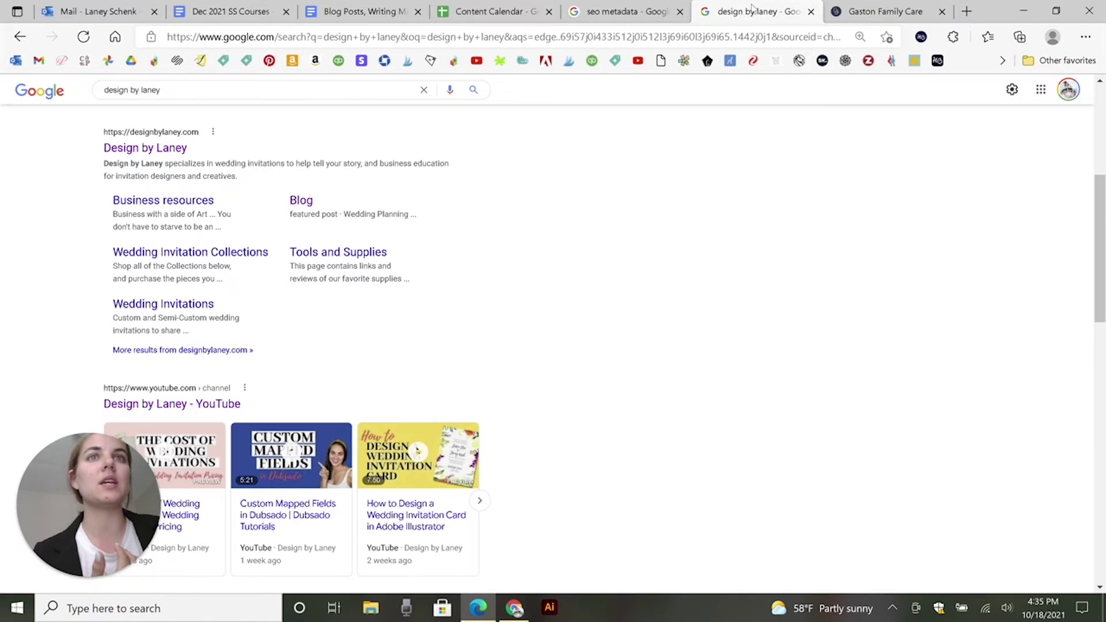
drag(290, 214, 417, 214)
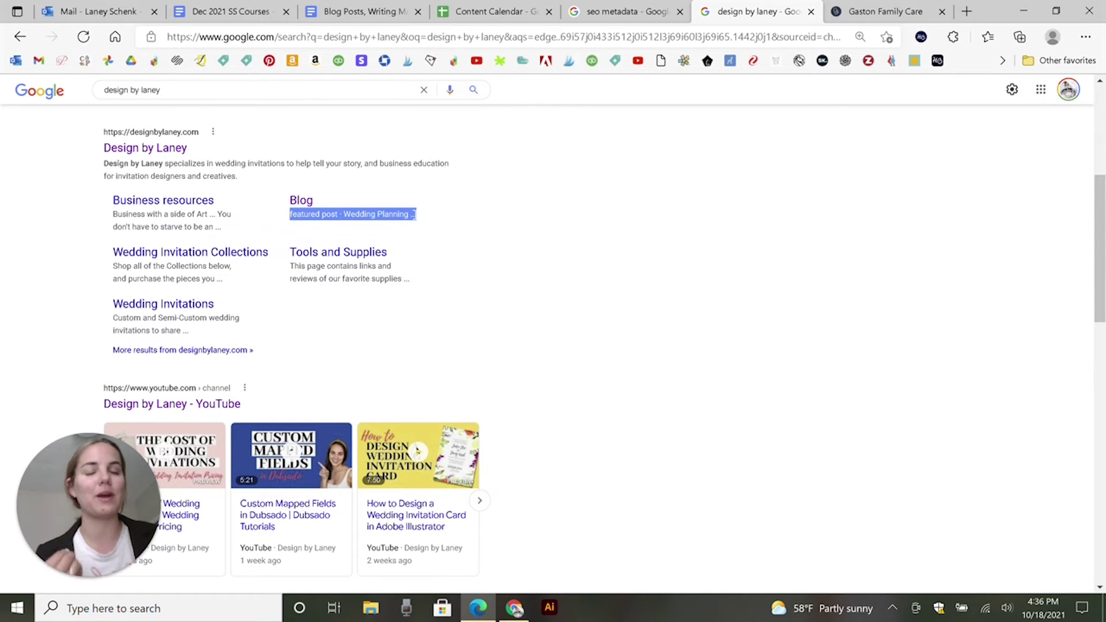
click(383, 213)
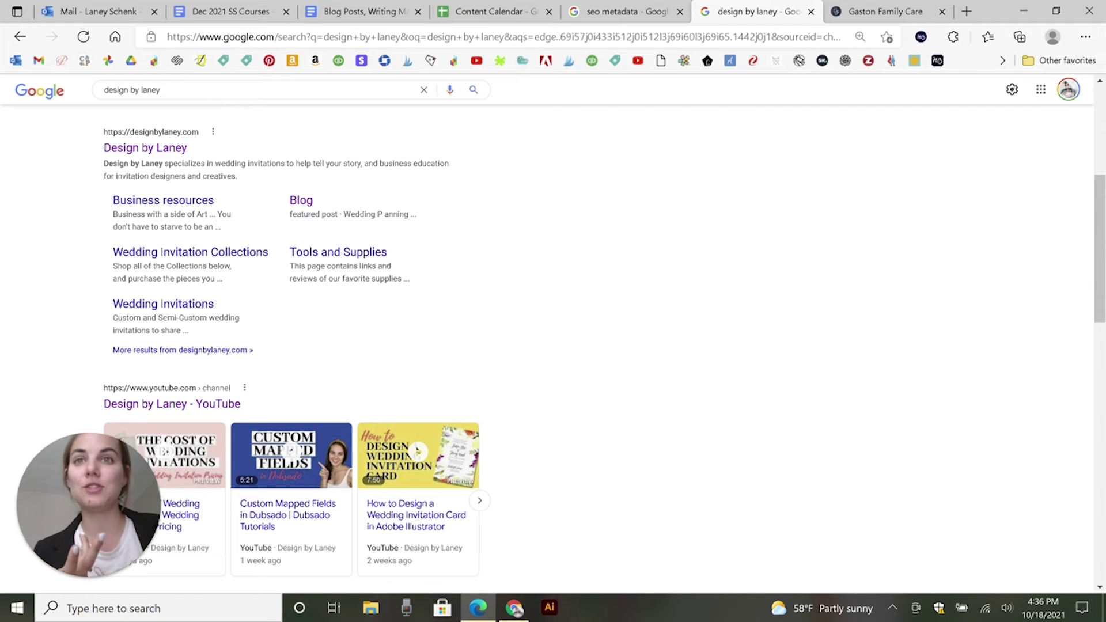
drag(103, 164, 281, 179)
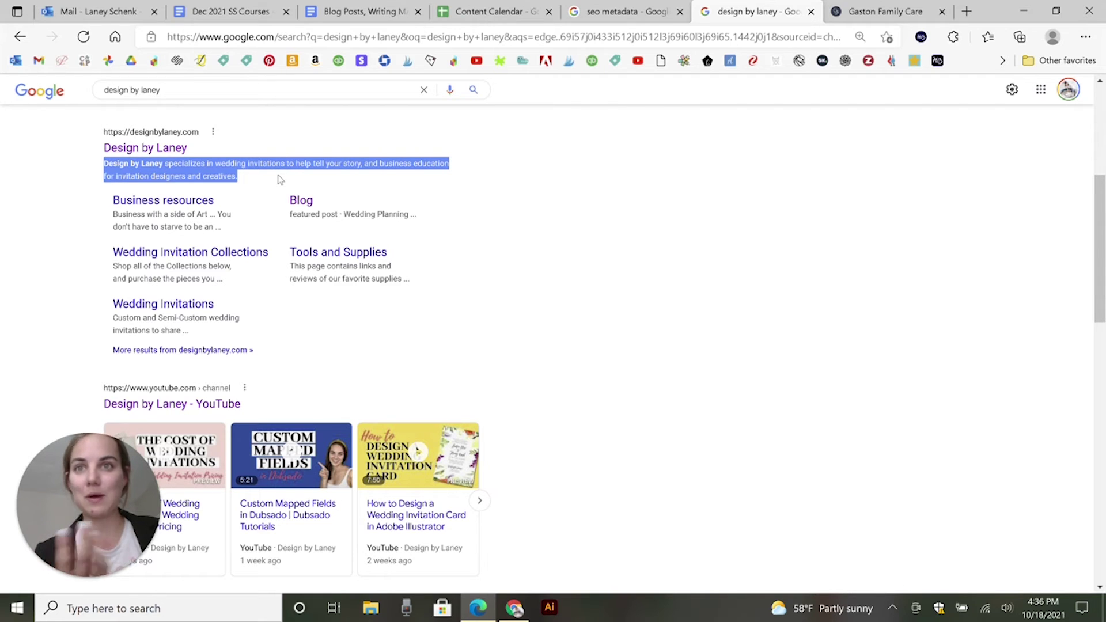
click(232, 176)
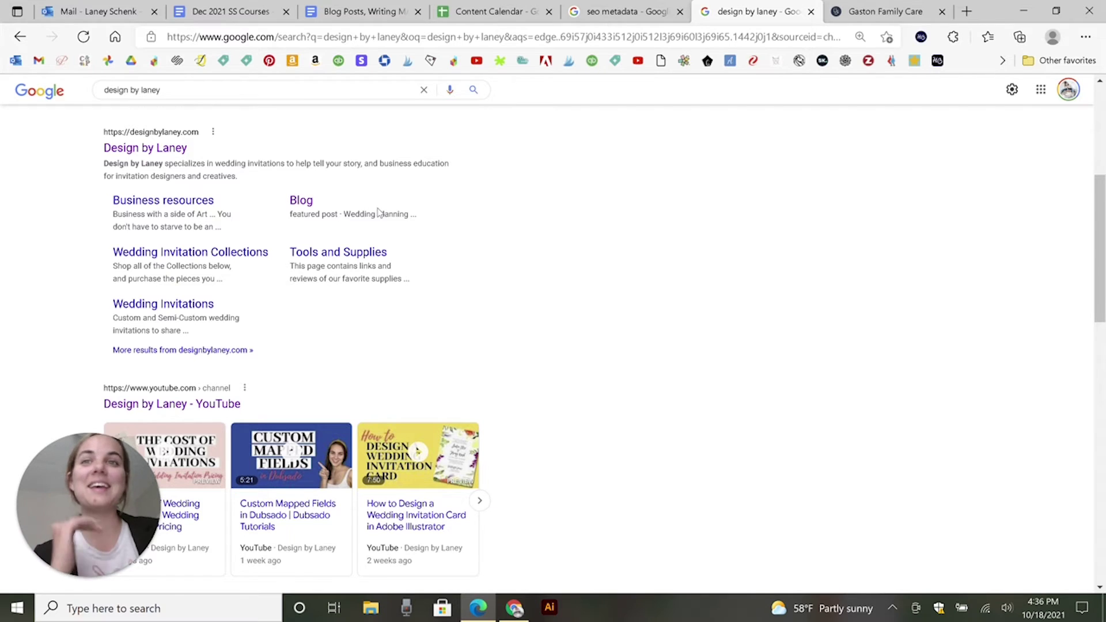
key(ctrl+Tab)
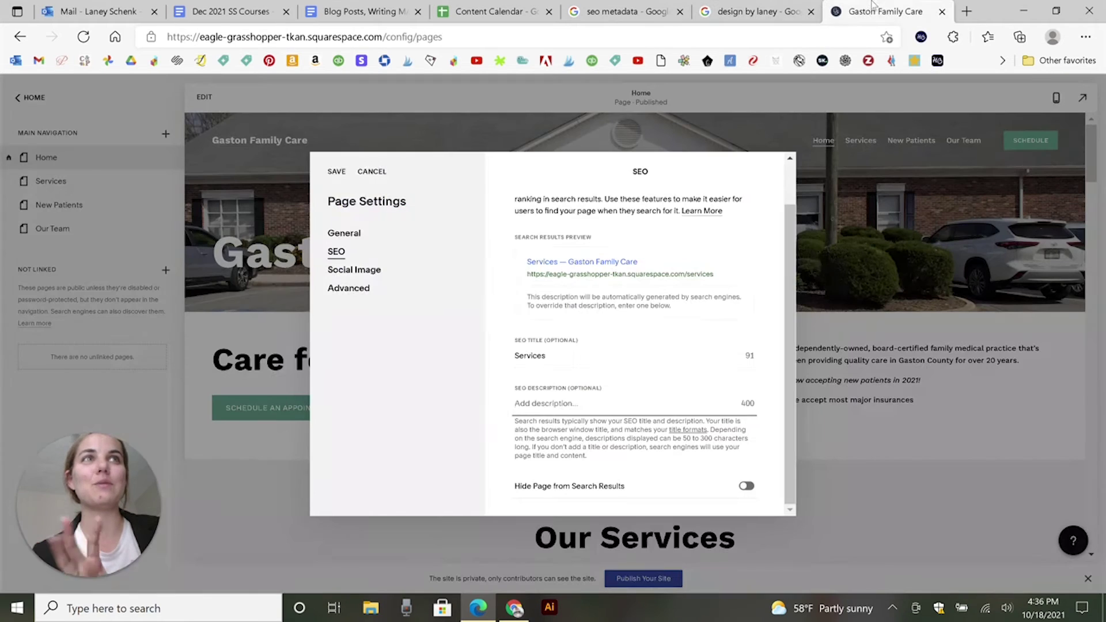
- Enter 'These are our Services we are doctors.' as the Services SEO description and save
click(592, 395)
text(These are )
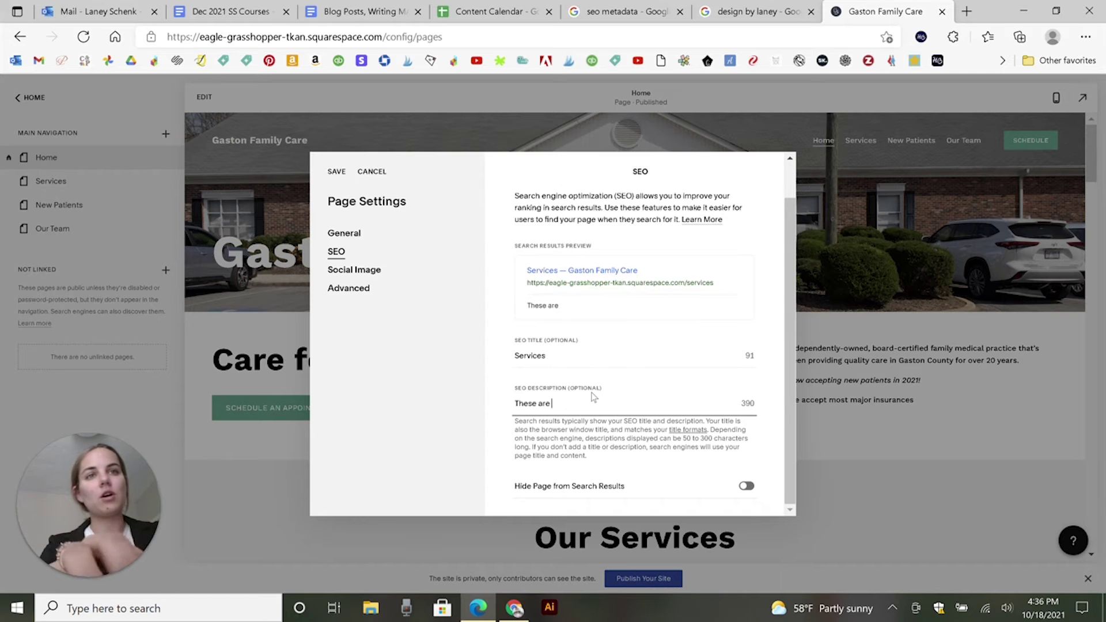
text(our Services)
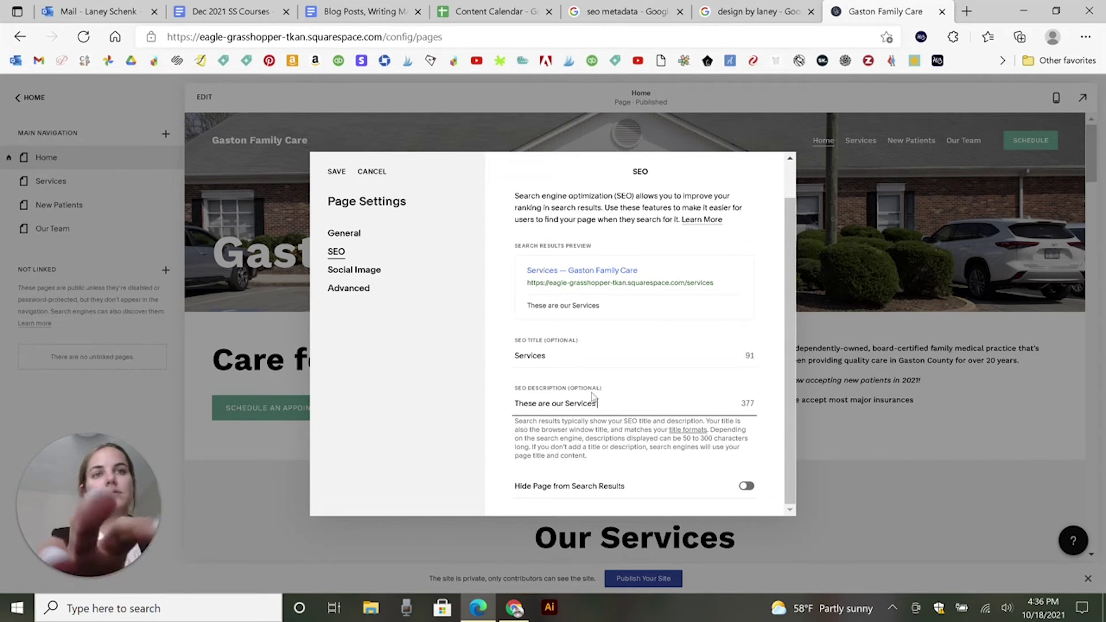
text( we are doctors.)
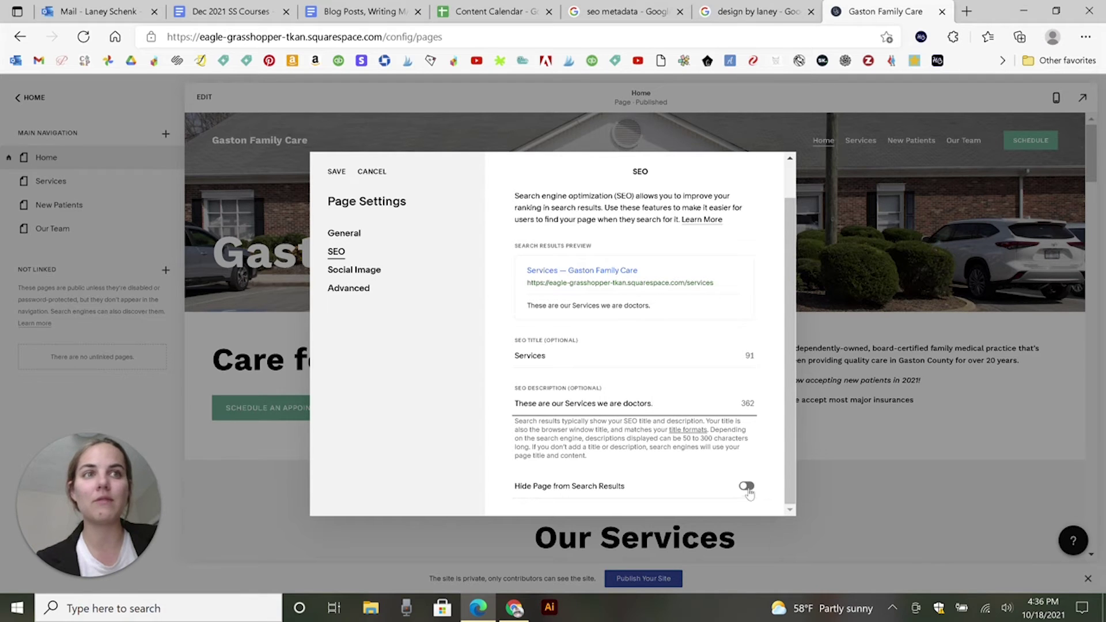
scroll(747, 493, up, 1)
scroll(747, 493, down, 1)
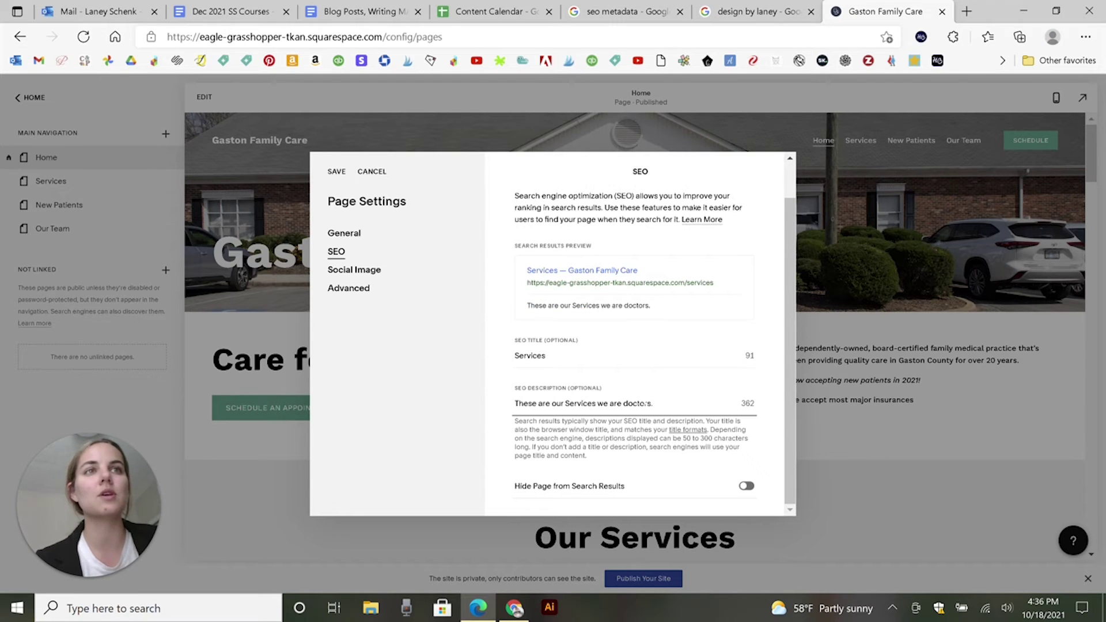
click(337, 172)
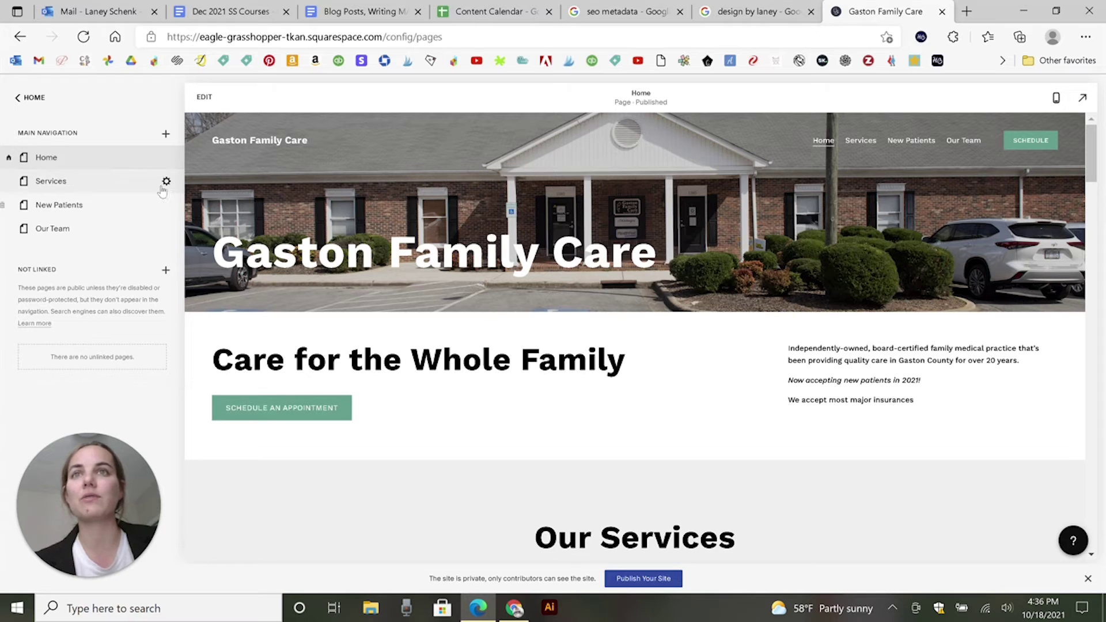
- Reopen the Services page's SEO settings to review the saved title and description, then close them
click(166, 182)
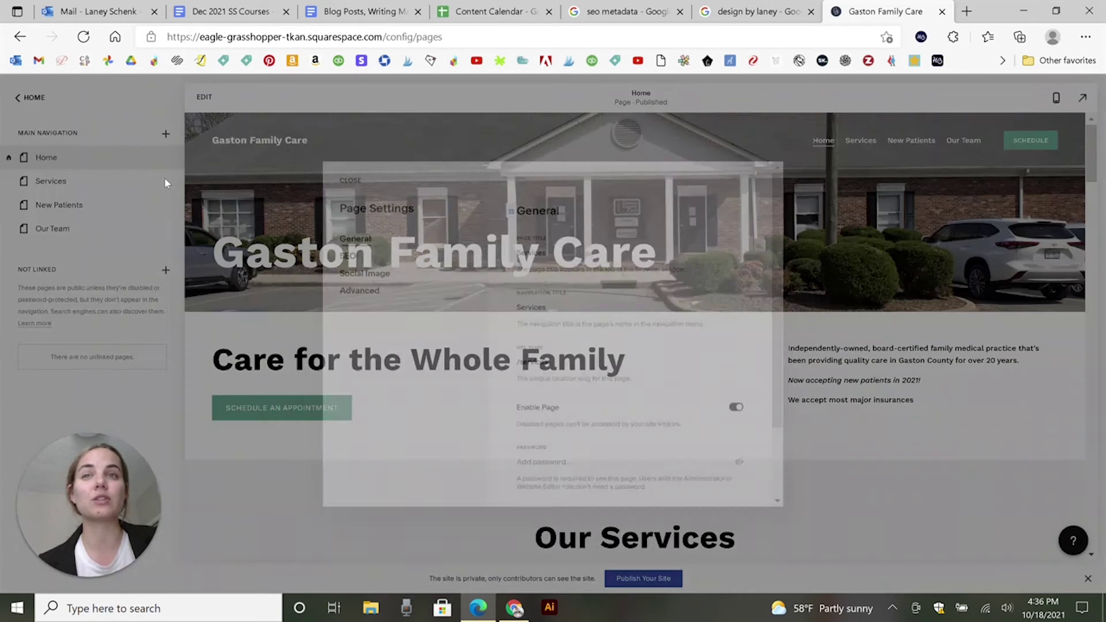
scroll(748, 285, down, 1)
scroll(748, 284, down, 1)
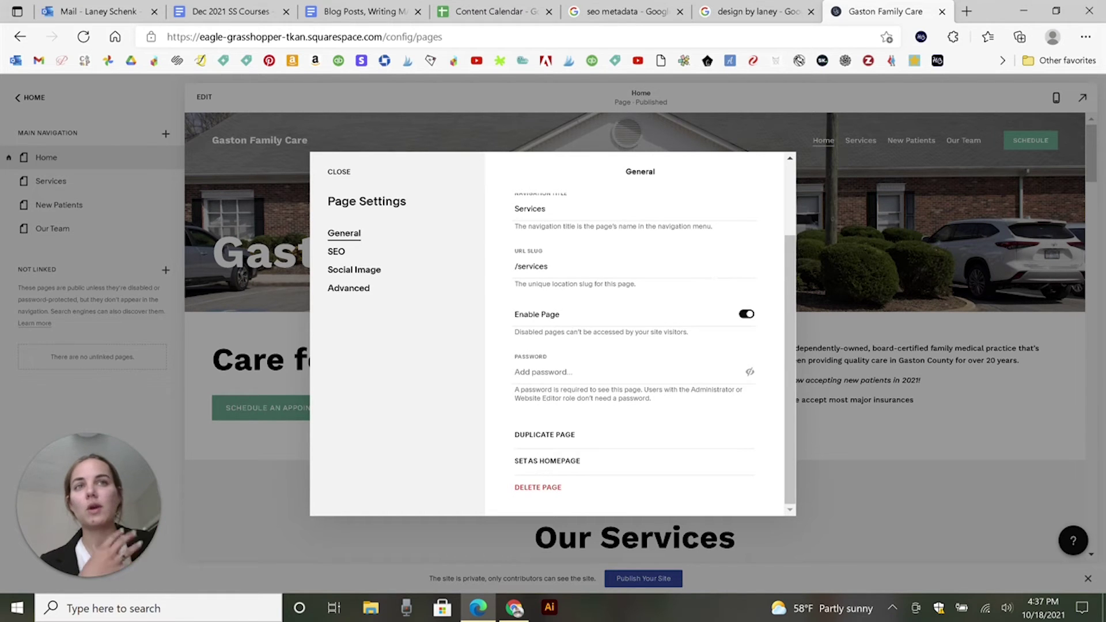
click(337, 252)
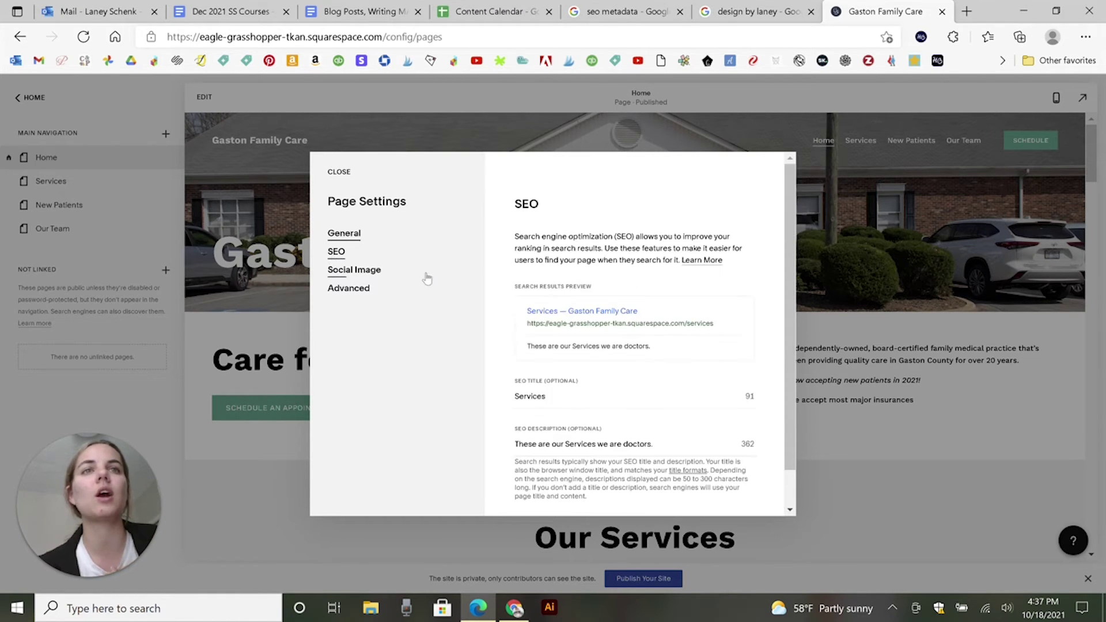
scroll(517, 317, down, 1)
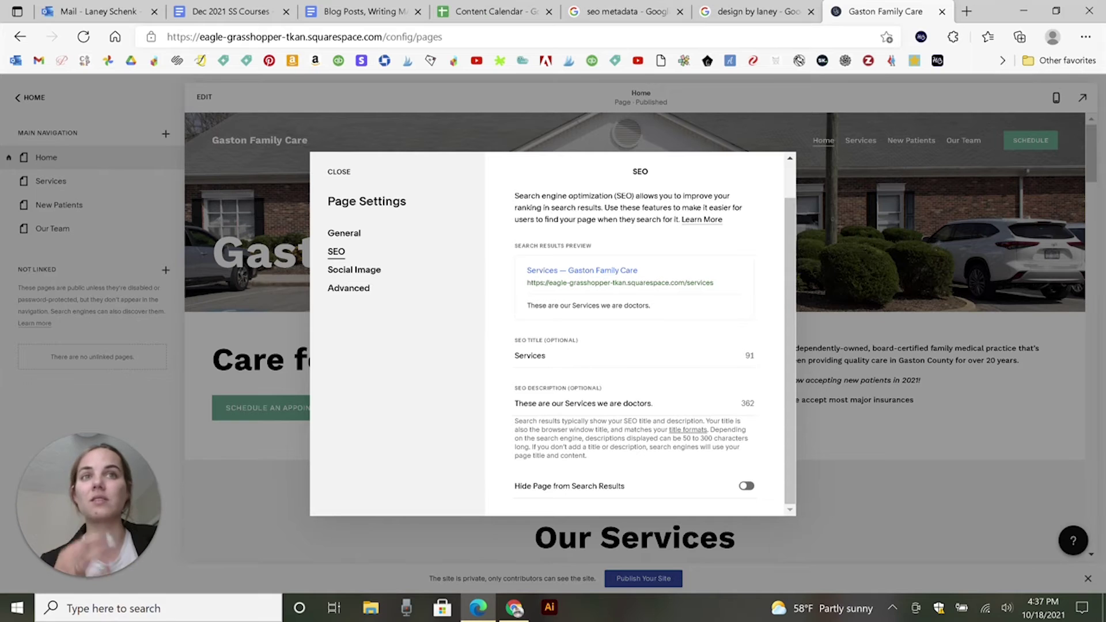
click(546, 356)
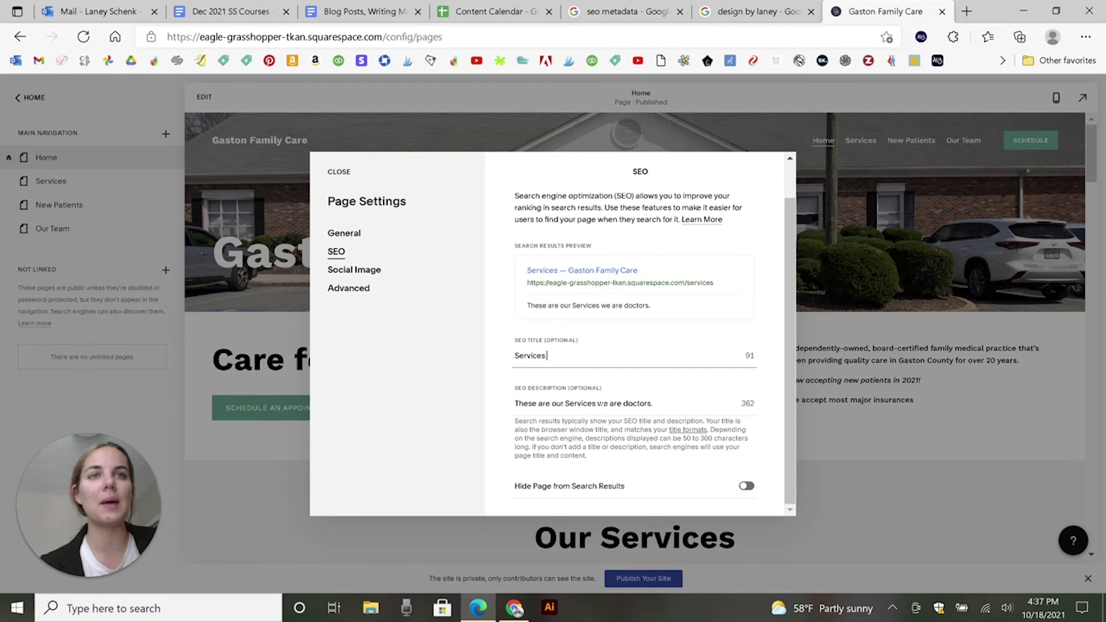
click(603, 404)
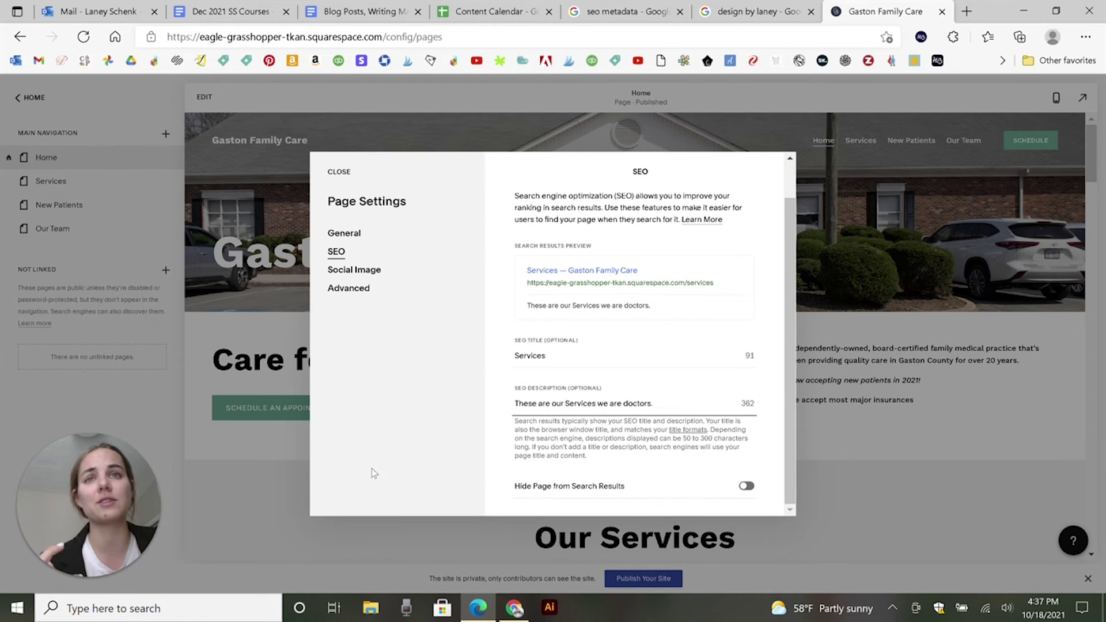
click(219, 531)
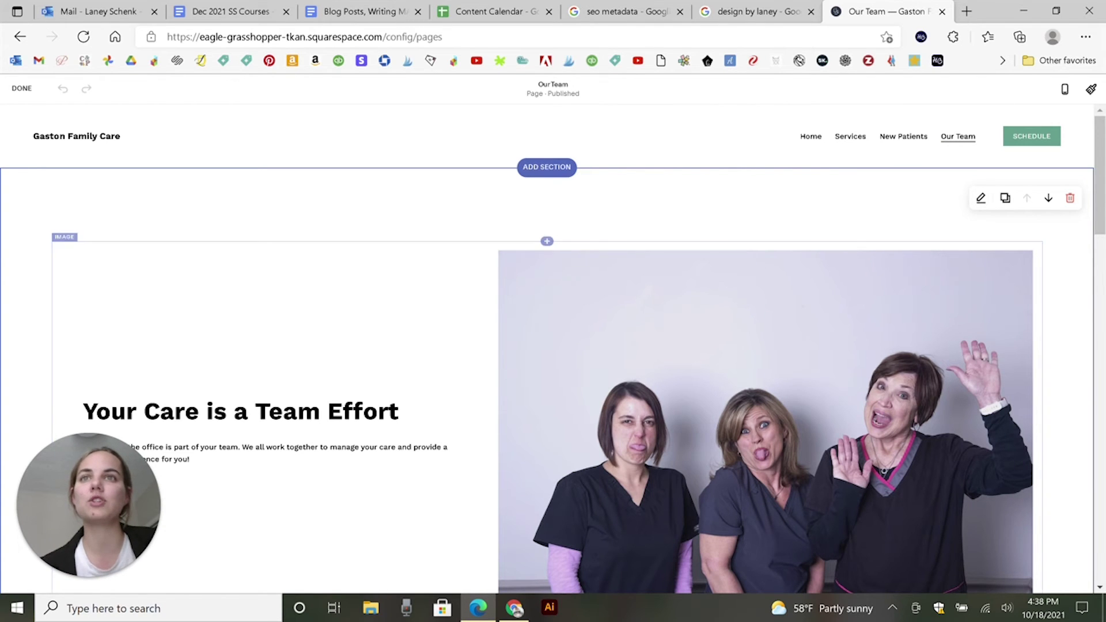
- Open the team photo's image settings and delete the old encoded alt text
click(112, 242)
click(101, 226)
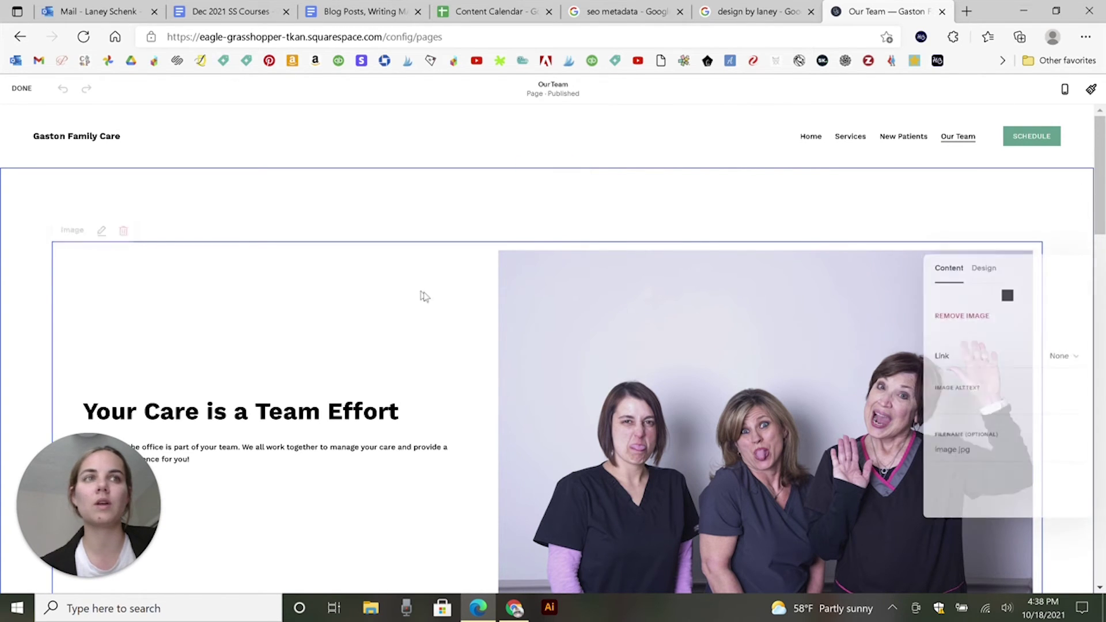
scroll(974, 385, down, 2)
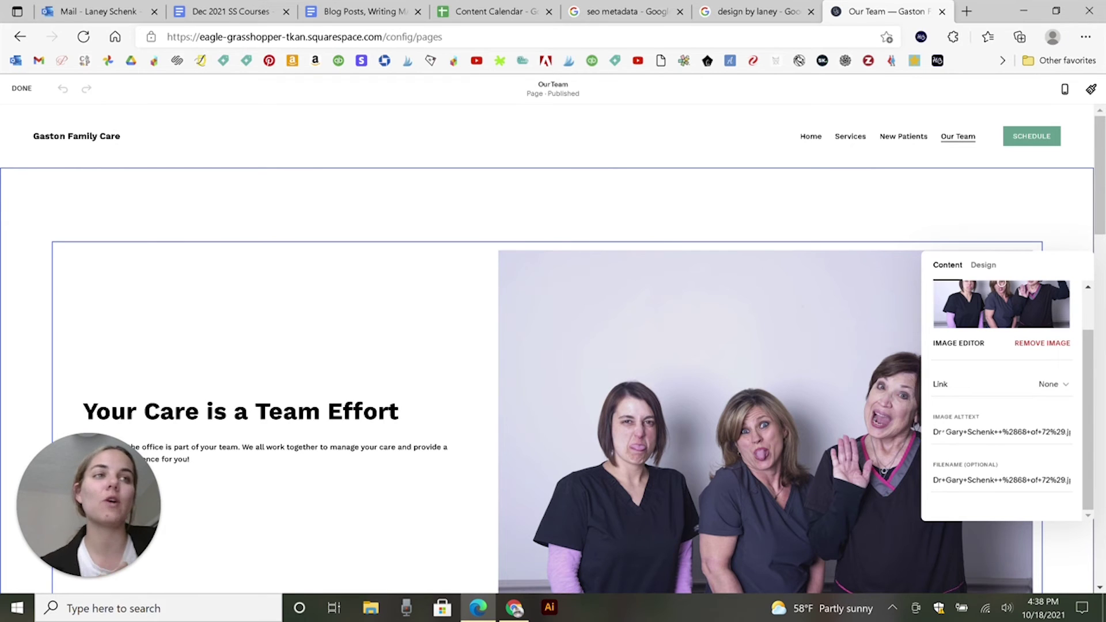
click(980, 432)
click(977, 480)
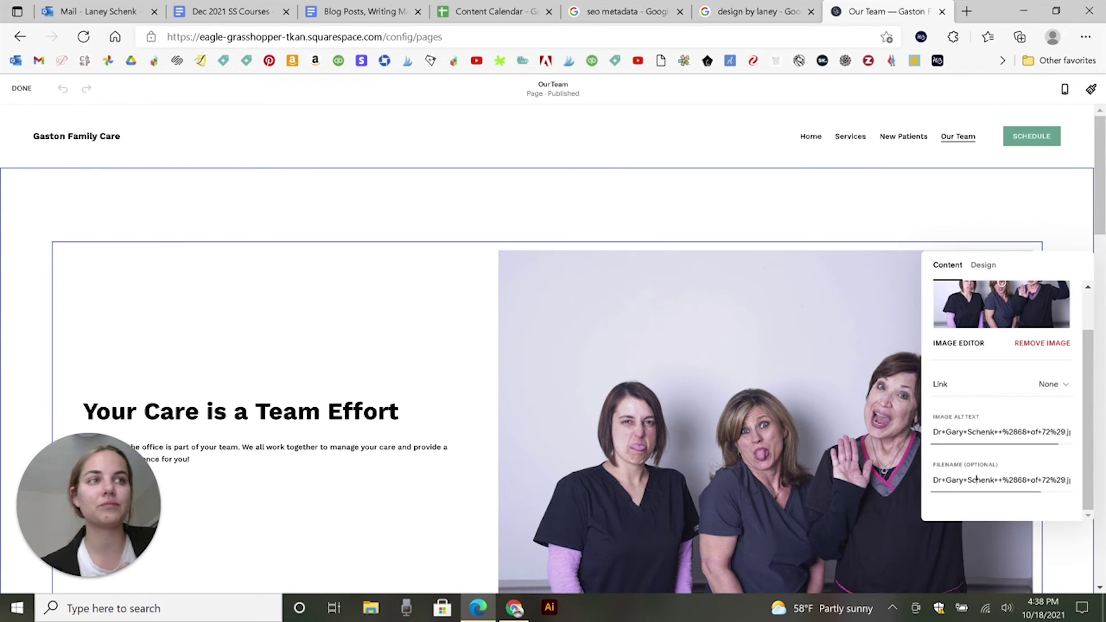
triple_click(1003, 480)
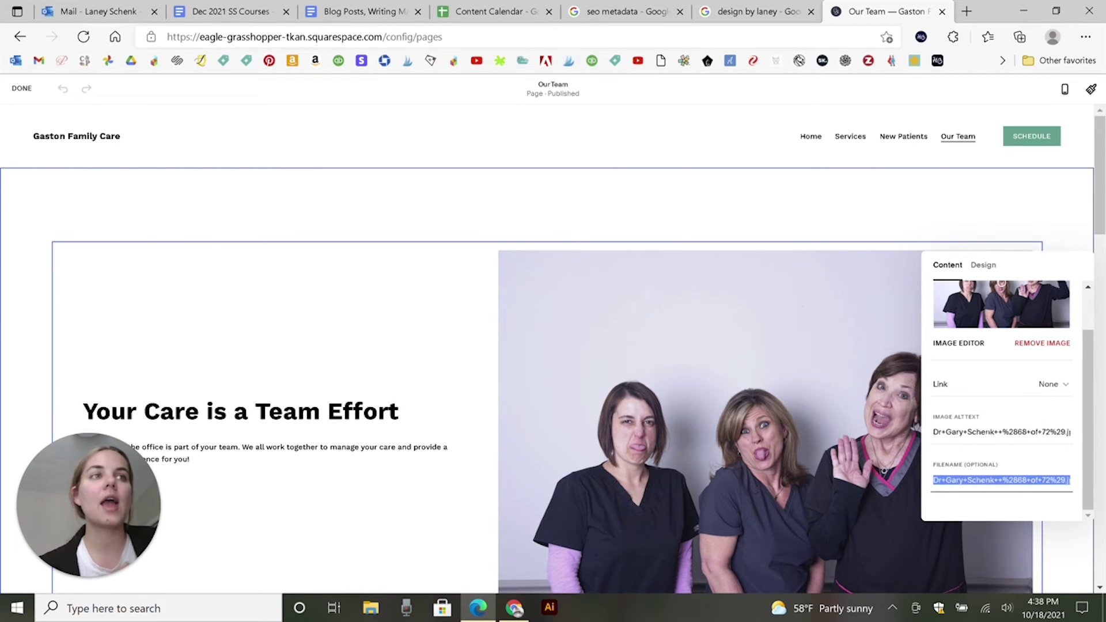
click(986, 432)
double_click(944, 432)
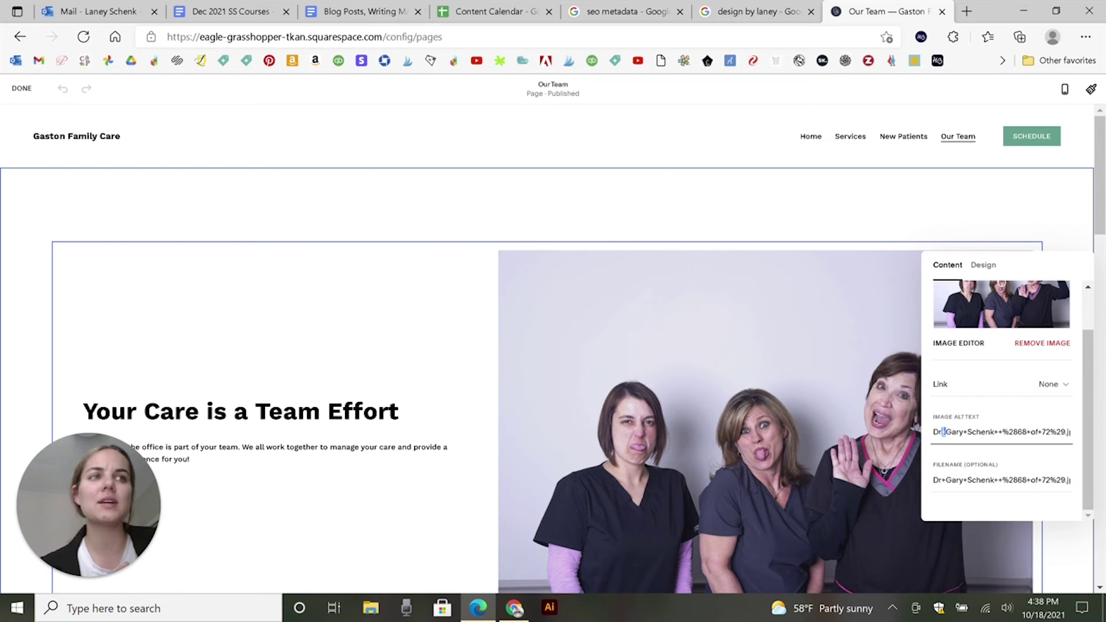
drag(1020, 432, 1073, 433)
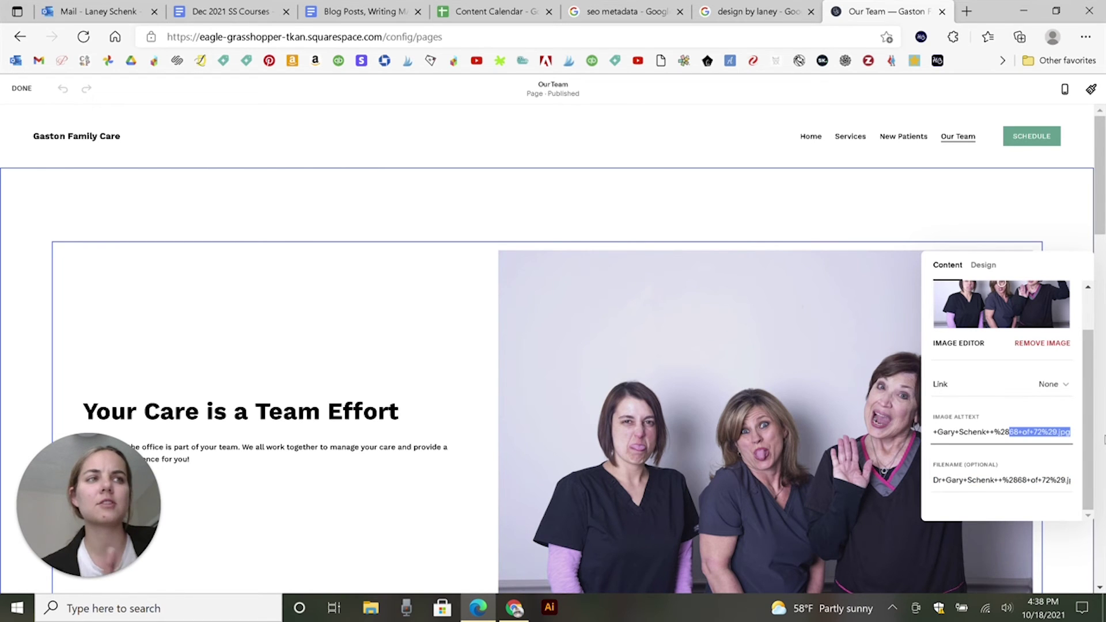
key(BackSpace)
key(BackSpace)
key(BackSpace)
key(BackSpace)
key(BackSpace)
key(BackSpace)
key(BackSpace)
key(BackSpace)
key(BackSpace)
key(BackSpace)
key(BackSpace)
key(BackSpace)
key(BackSpace)
key(BackSpace)
key(BackSpace)
key(BackSpace)
key(BackSpace)
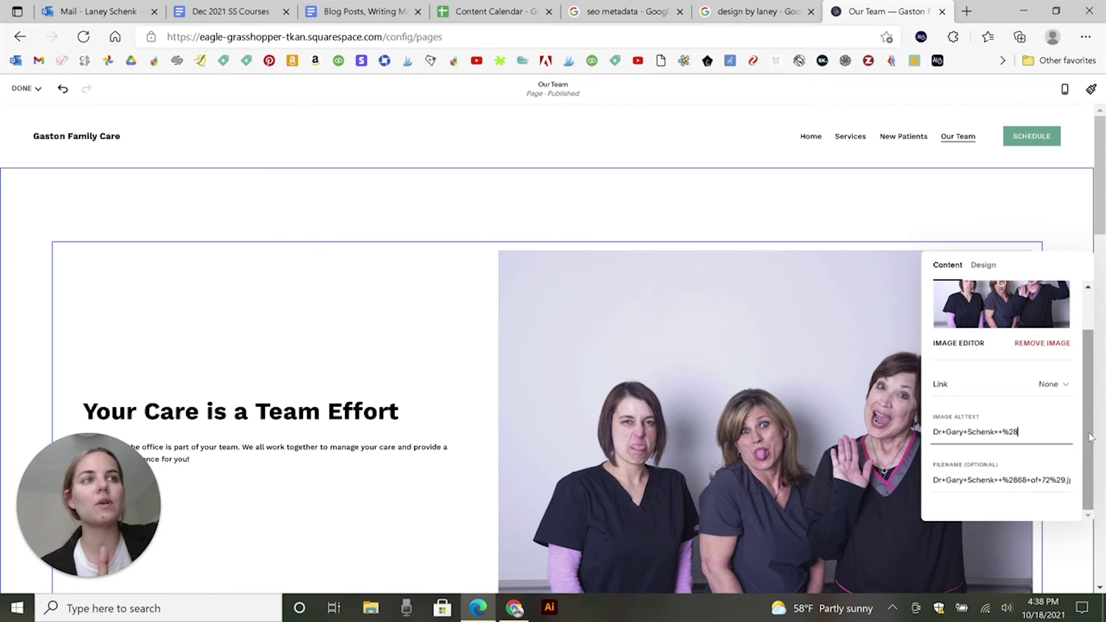
key(BackSpace)
key(BackSpace)
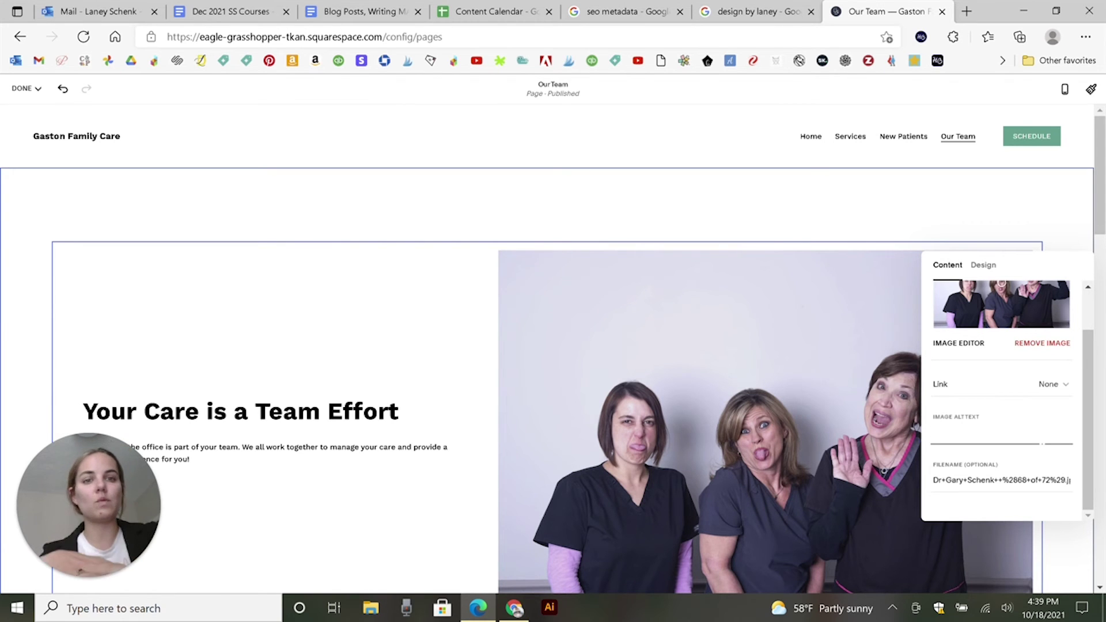
- Set the team photo's alt text to 'Gastonia Medical Providers' and select the old filename
text(Gast)
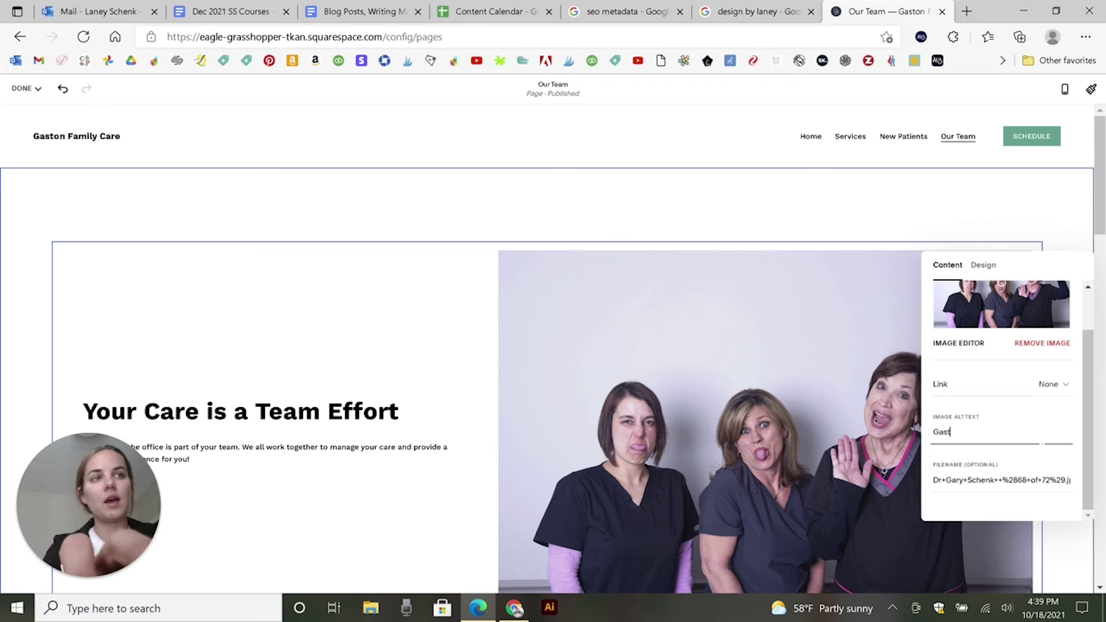
text(onia Medical Providers)
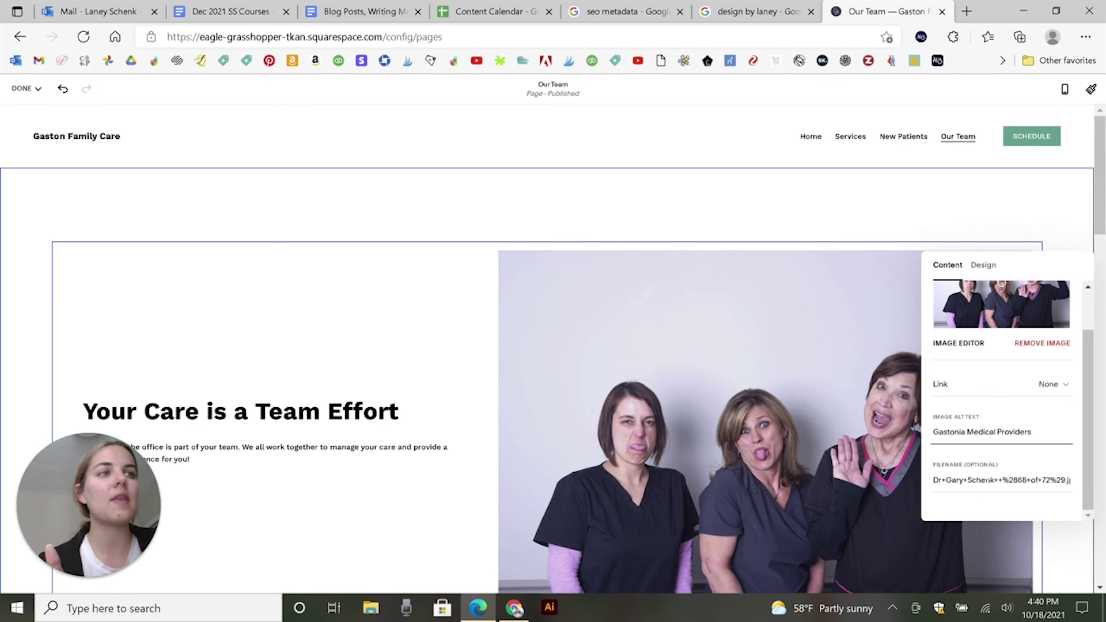
triple_click(988, 481)
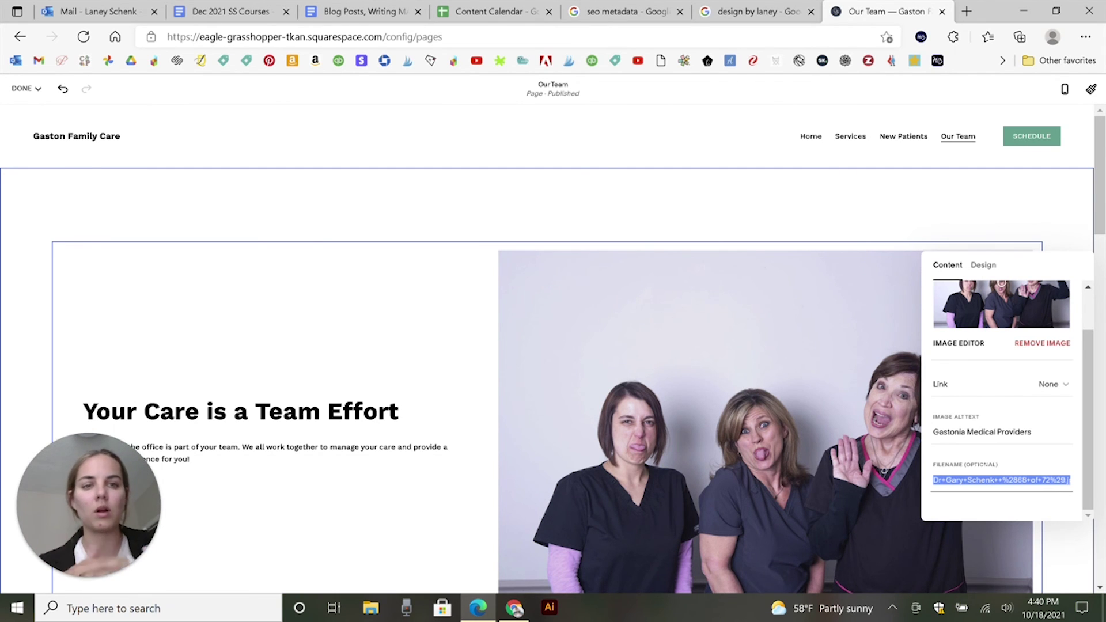
- Replace the team photo's filename with 'Gastonia Medical Providers' and close the image panel
text(Gast)
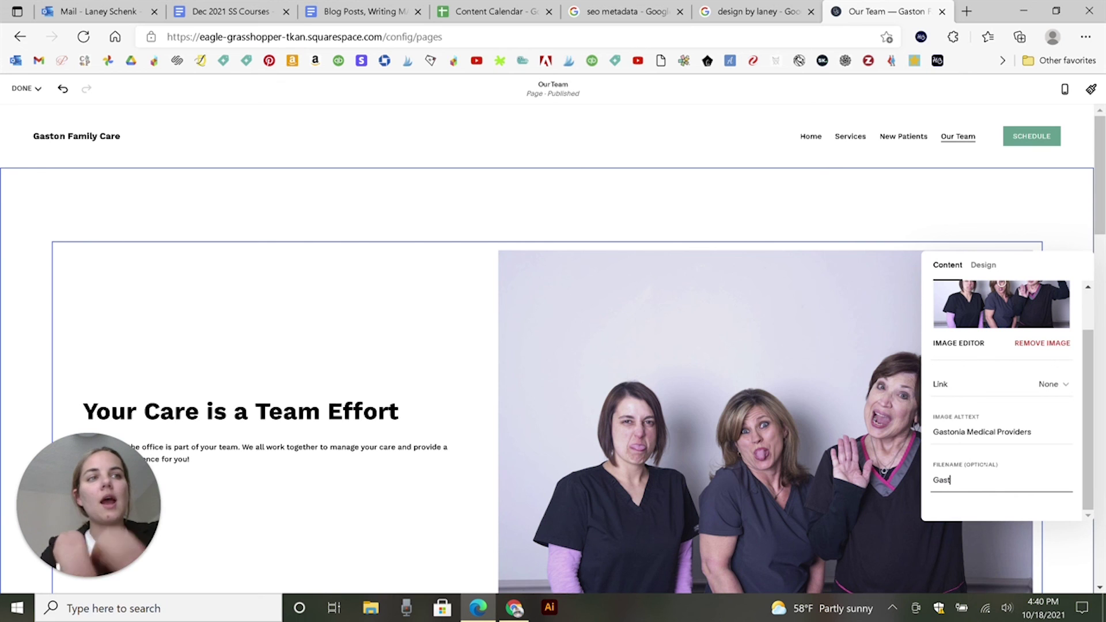
text(onia Medical)
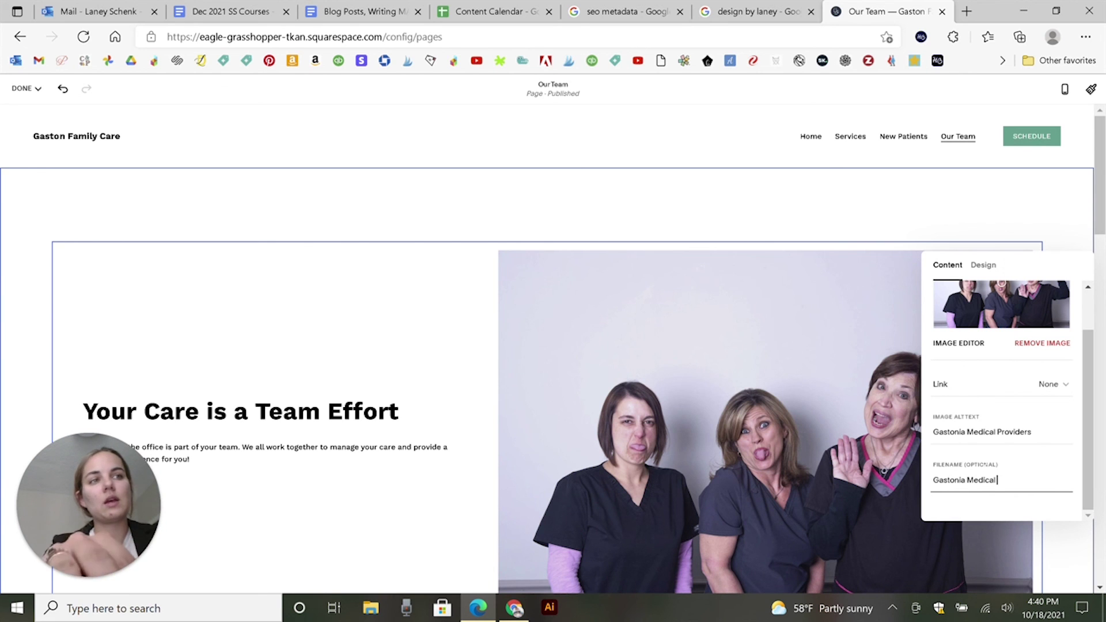
text( Providers)
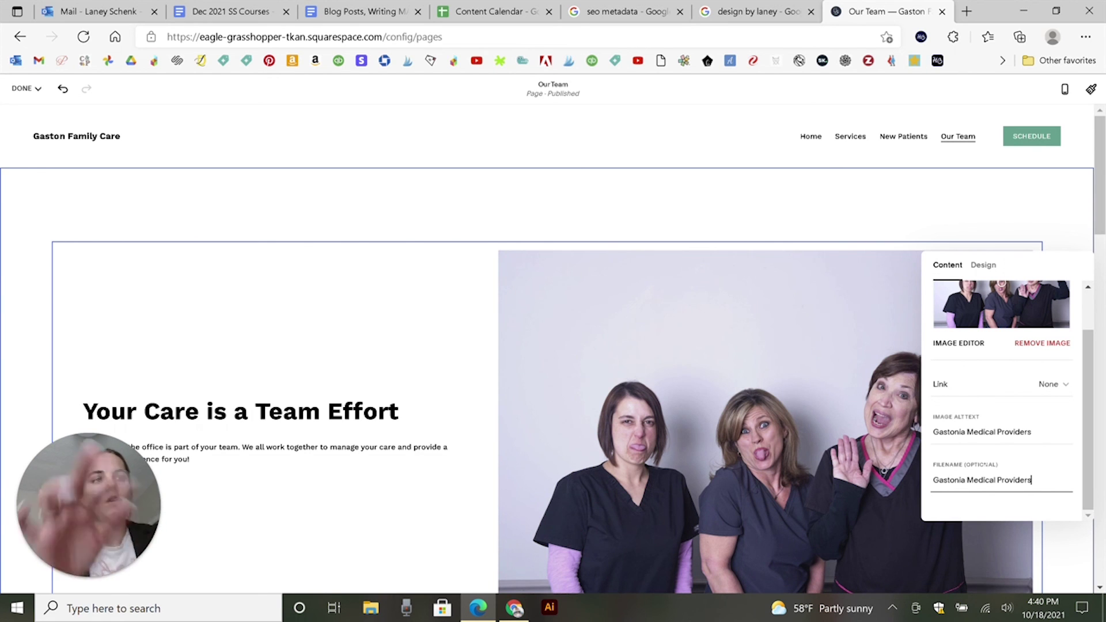
scroll(1046, 403, up, 1)
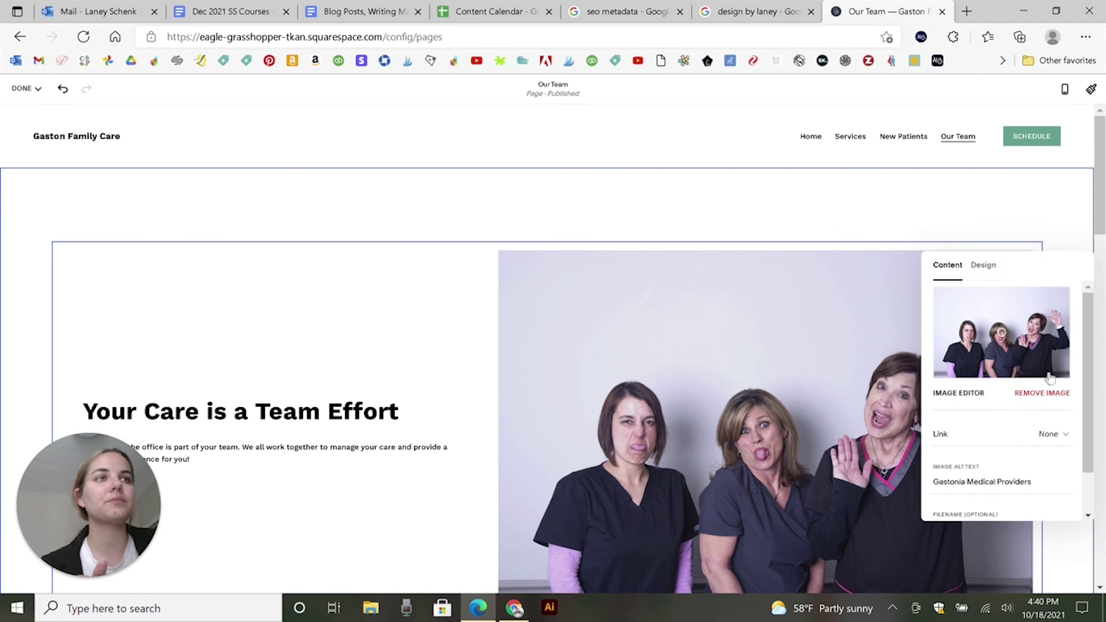
scroll(1046, 378, down, 1)
click(830, 252)
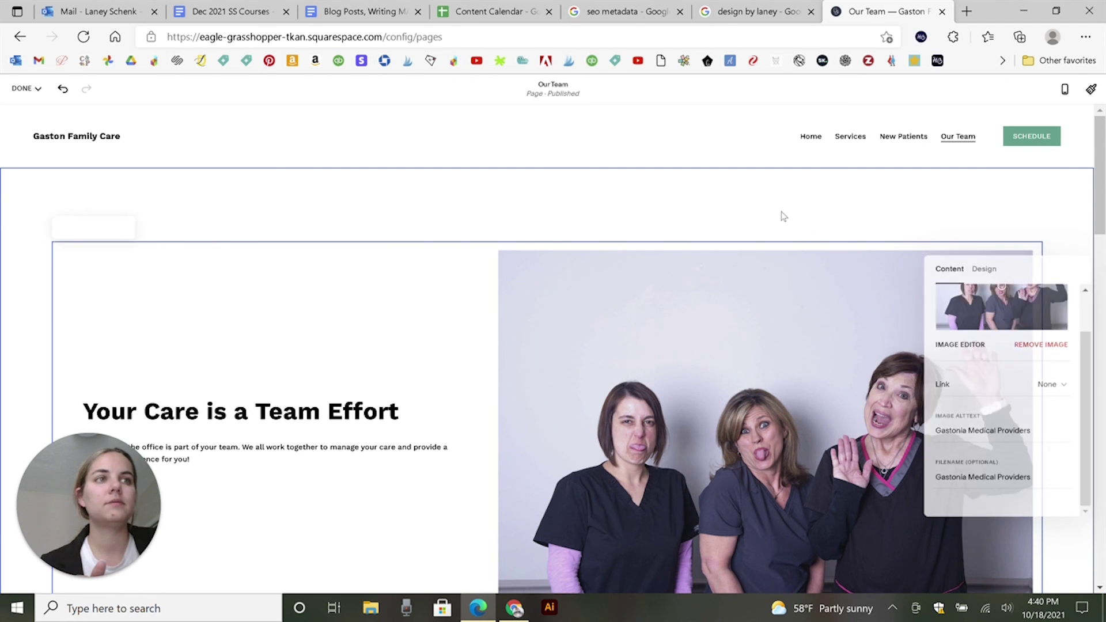